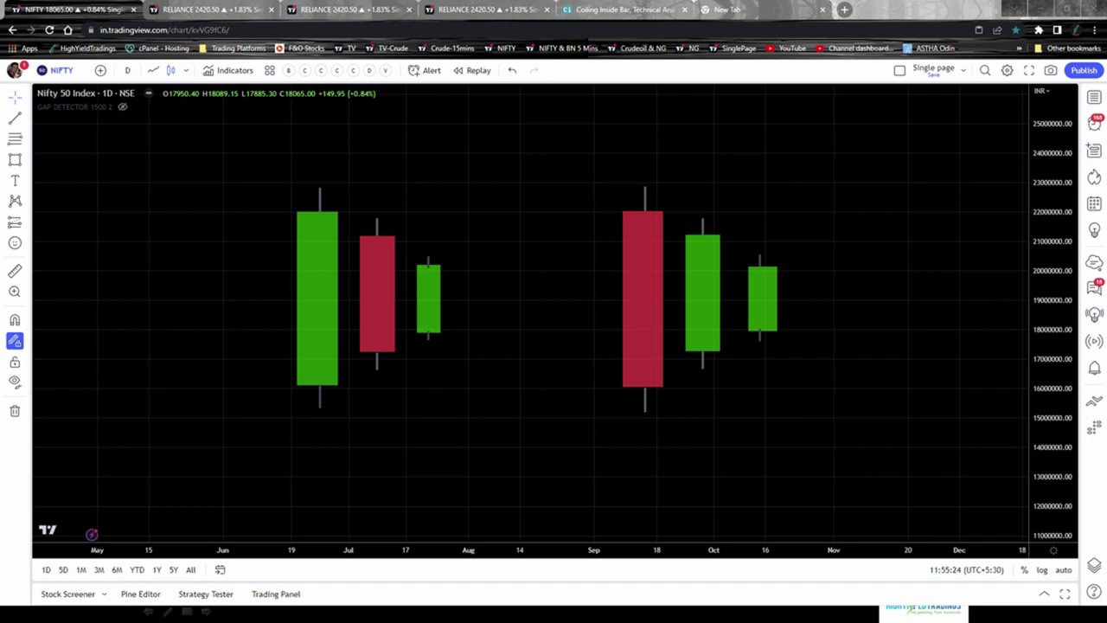
On the RELIANCE chart, select the yellow inside-bar circle and brush vertical marks beside it.
click(212, 10)
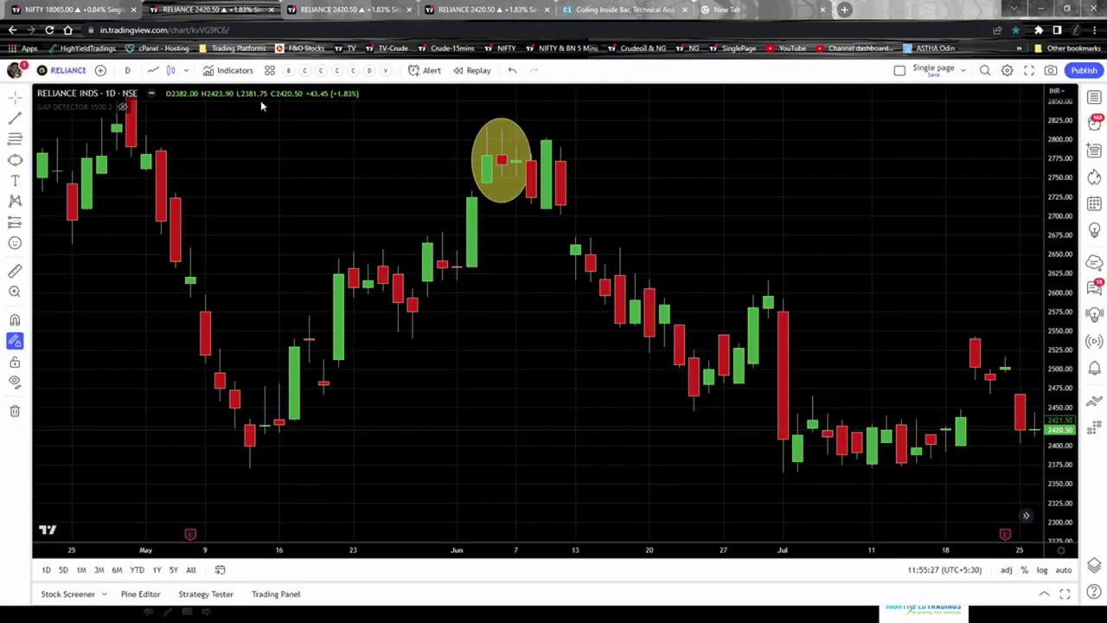
click(489, 186)
drag(673, 122, 673, 179)
mouse_move(689, 134)
mouse_down()
mouse_move(689, 169)
mouse_move(705, 148)
mouse_move(705, 168)
mouse_up()
Brush the mother candle's high and low lines and mark the red and green breakout candles.
drag(475, 129, 569, 129)
drag(464, 186, 587, 185)
drag(524, 212, 529, 201)
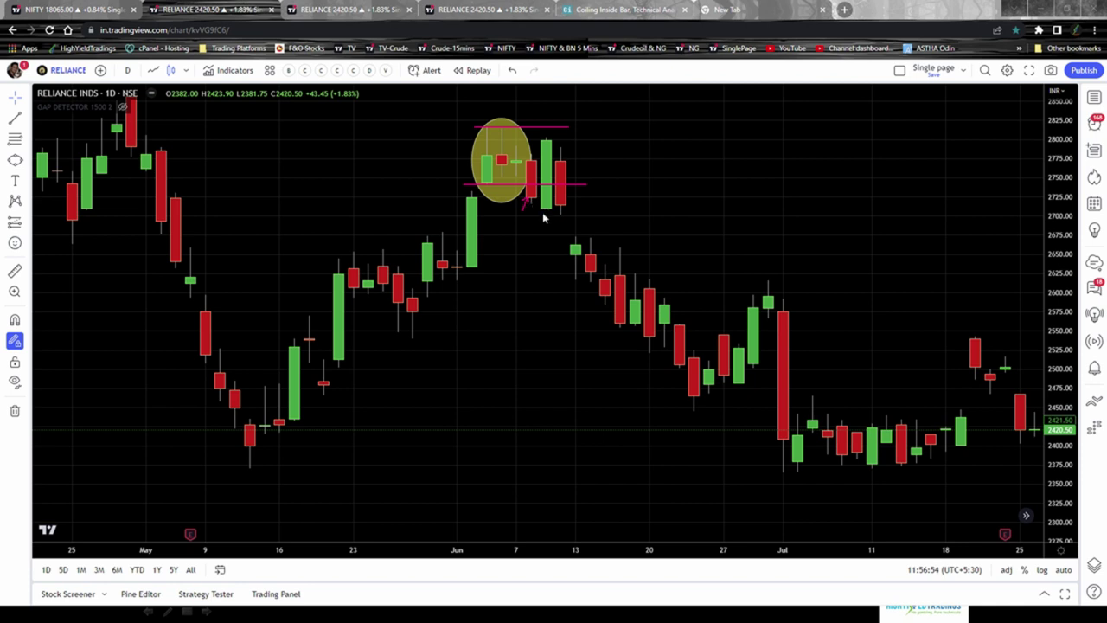
mouse_move(548, 226)
mouse_down()
mouse_move(548, 209)
mouse_move(552, 219)
mouse_up()
drag(475, 122, 569, 127)
drag(545, 110, 541, 122)
mouse_move(502, 227)
mouse_down()
mouse_move(787, 485)
mouse_move(764, 496)
mouse_up()
On the third RELIANCE chart, sketch range lines and arrows for the mid-August inside-bar breakout and rally.
click(343, 10)
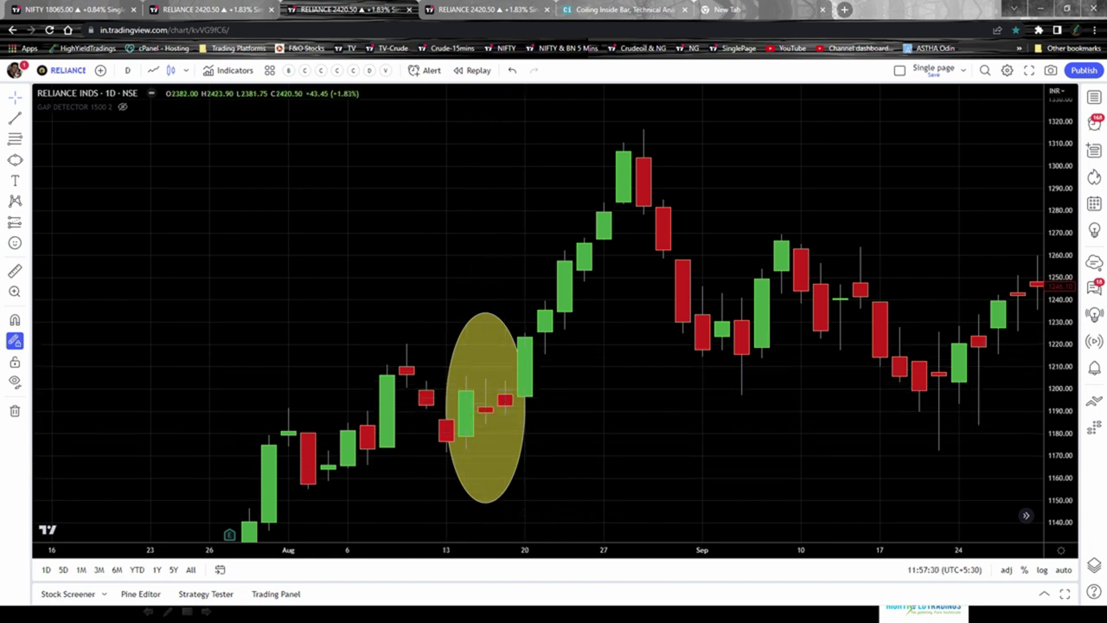
drag(452, 375, 506, 394)
drag(488, 373, 543, 373)
drag(551, 336, 556, 345)
drag(501, 318, 616, 126)
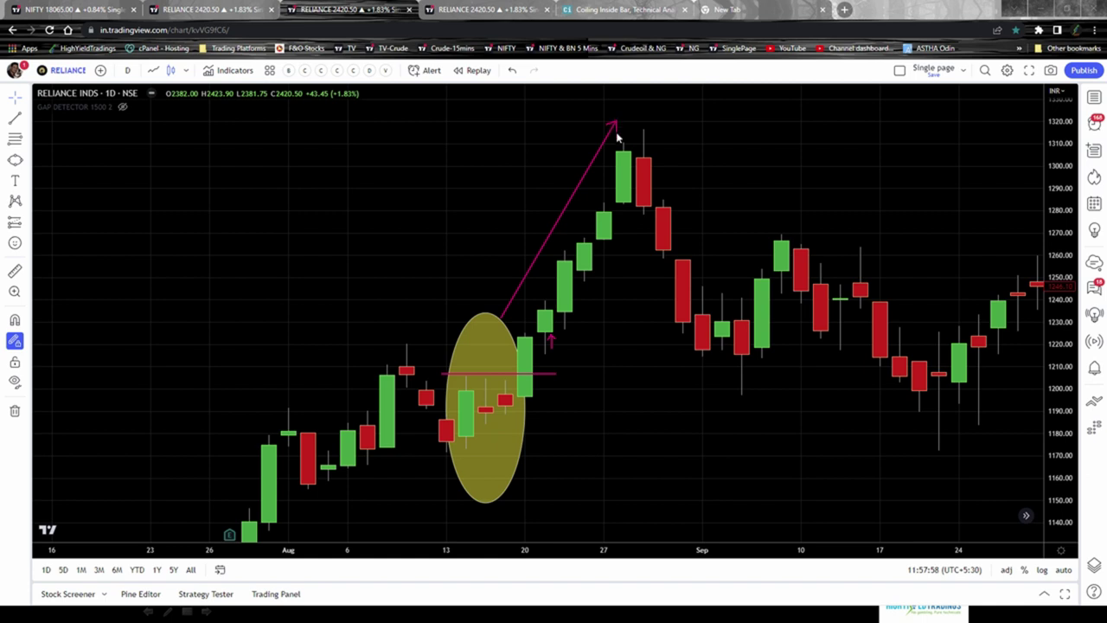
drag(494, 454, 546, 453)
On the October 2019 RELIANCE chart, sketch range lines and a breakout arrow, then undo them.
key(e)
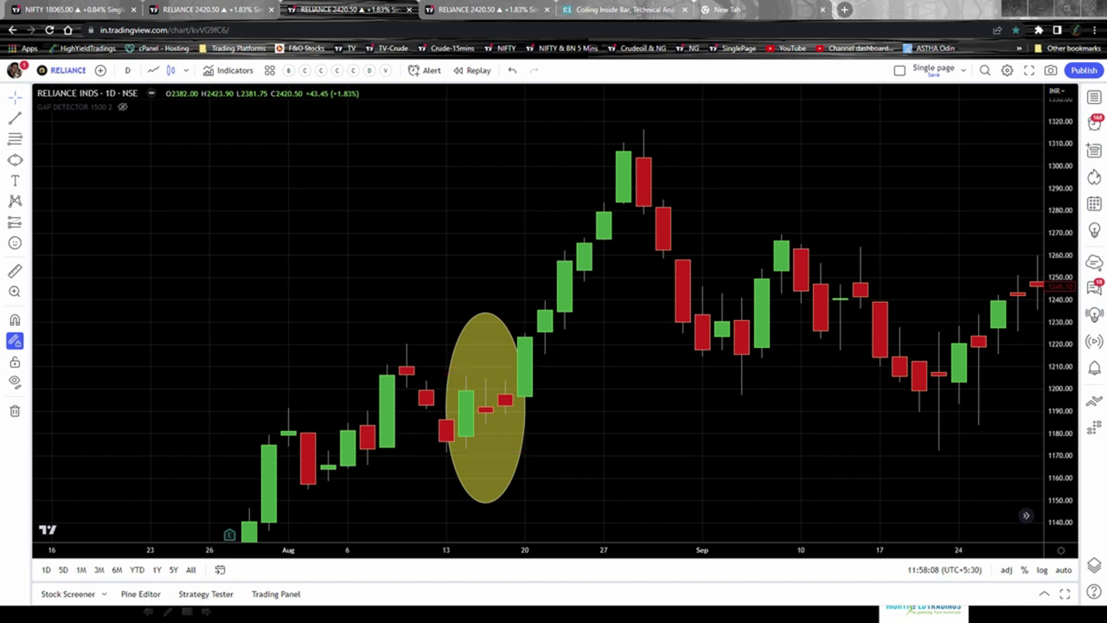
click(493, 10)
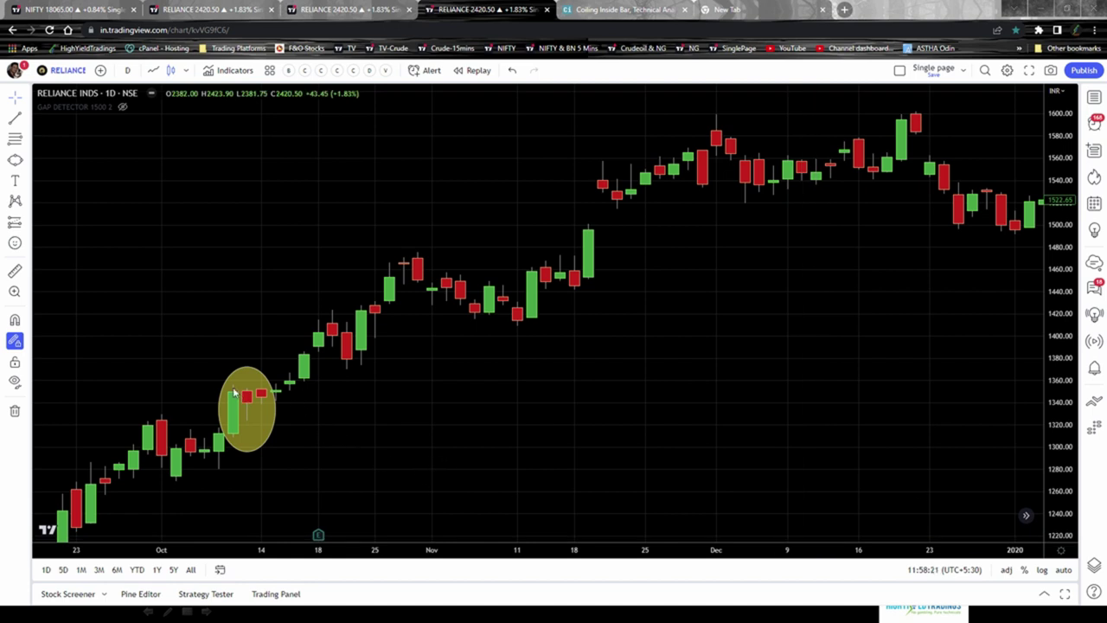
drag(226, 391, 335, 391)
drag(293, 347, 301, 359)
drag(225, 439, 338, 439)
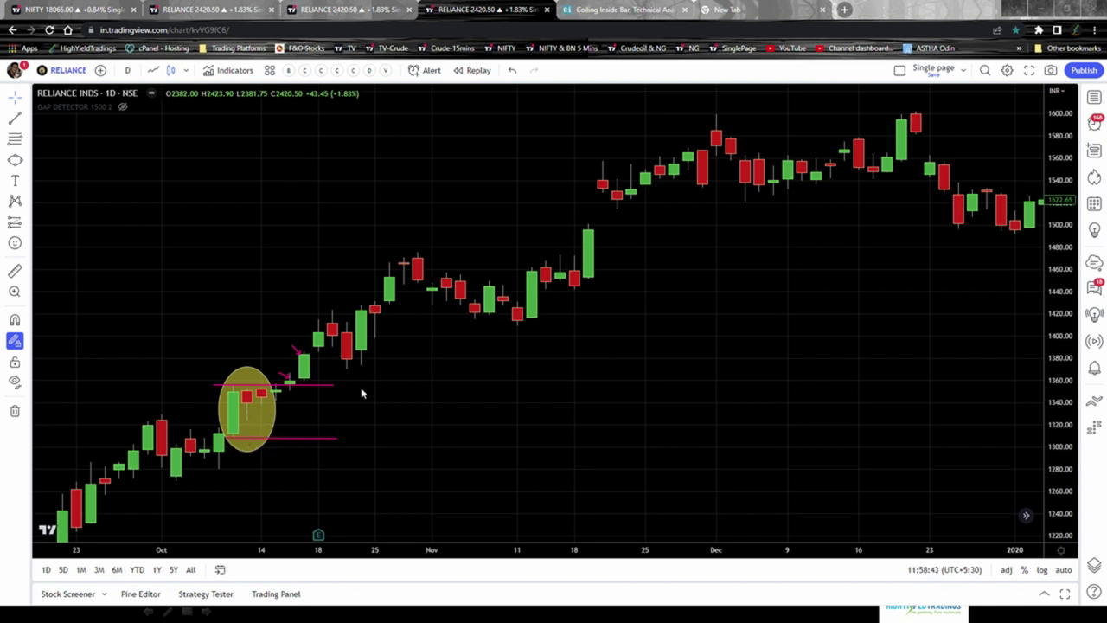
mouse_move(258, 355)
mouse_down()
mouse_move(430, 213)
mouse_move(683, 116)
mouse_up()
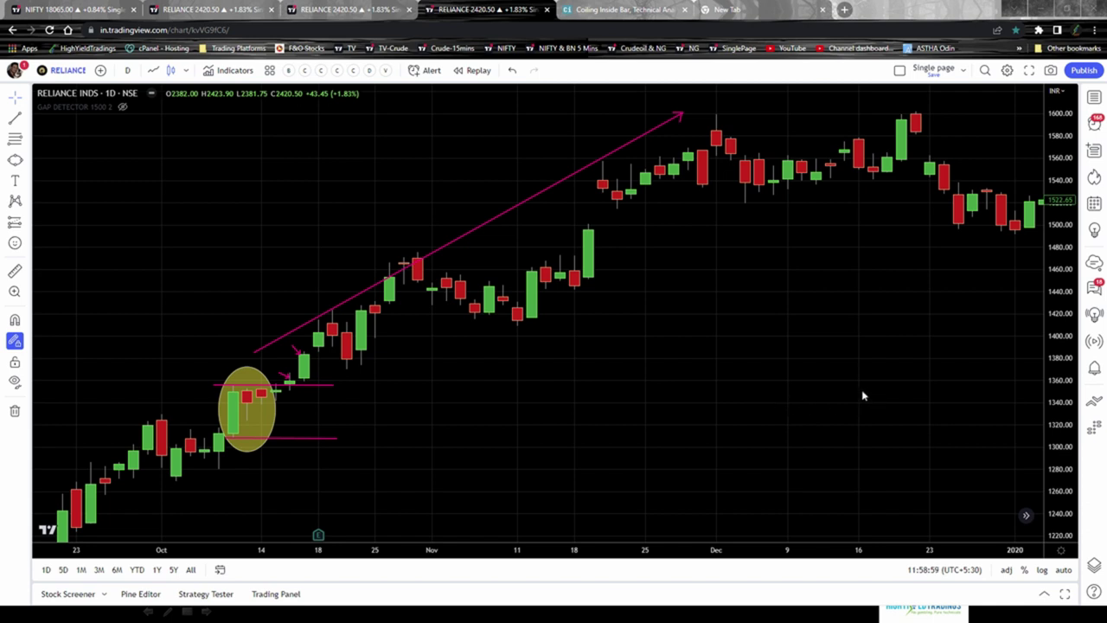
key(ctrl+z)
key(ctrl+z)
key(ctrl+z)
key(ctrl+z)
key(ctrl+z)
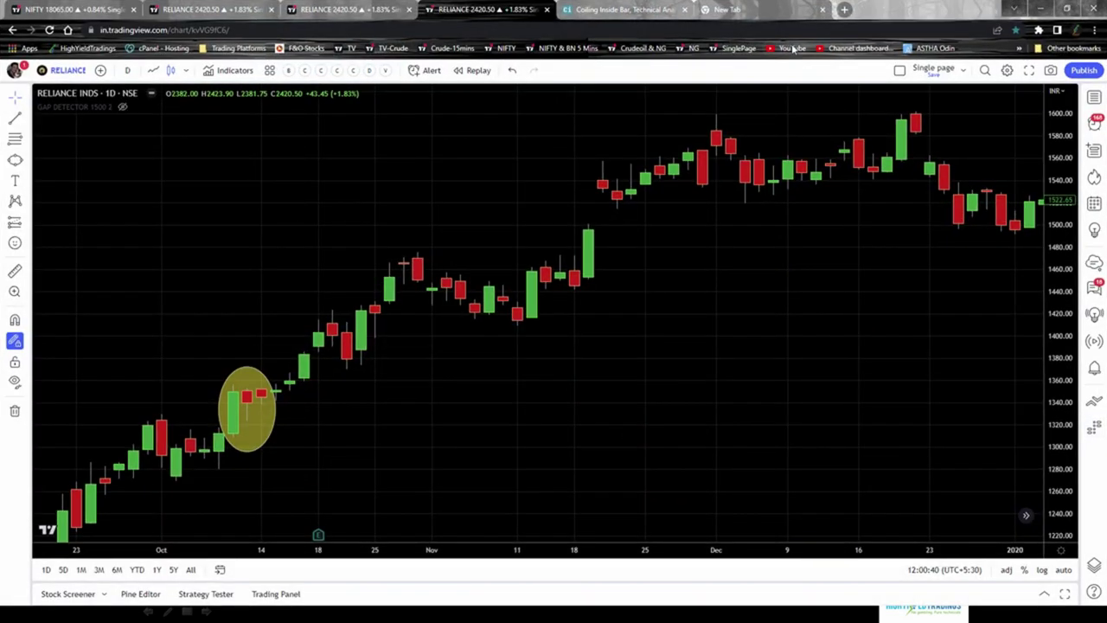
Switch to the Chartink Coiling Inside Bar scanner tab showing the nifty 500 filters.
click(770, 11)
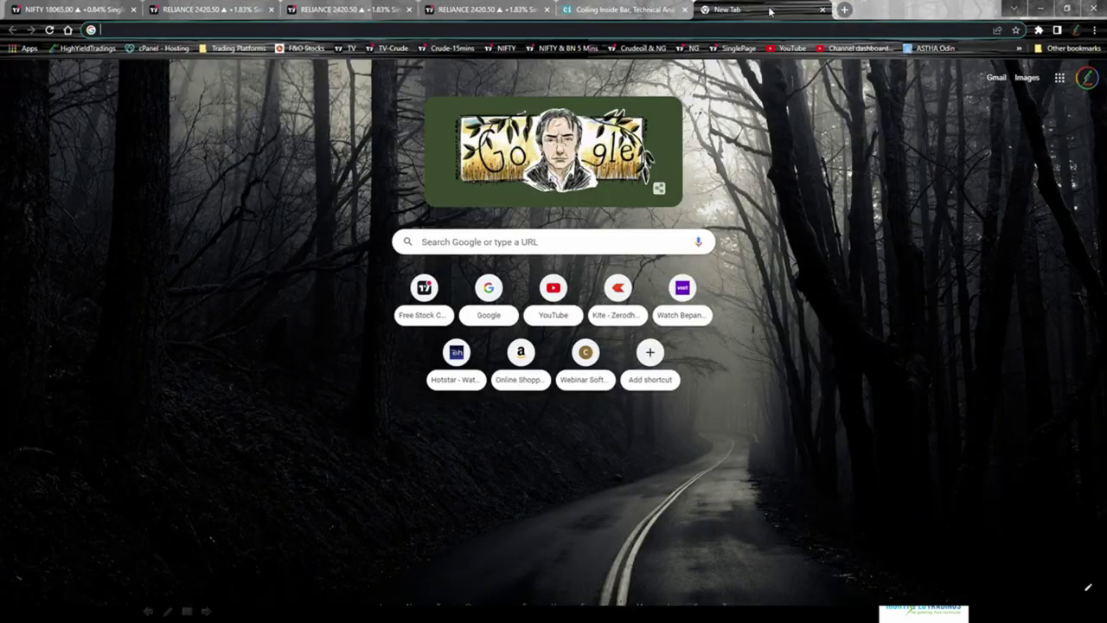
click(651, 12)
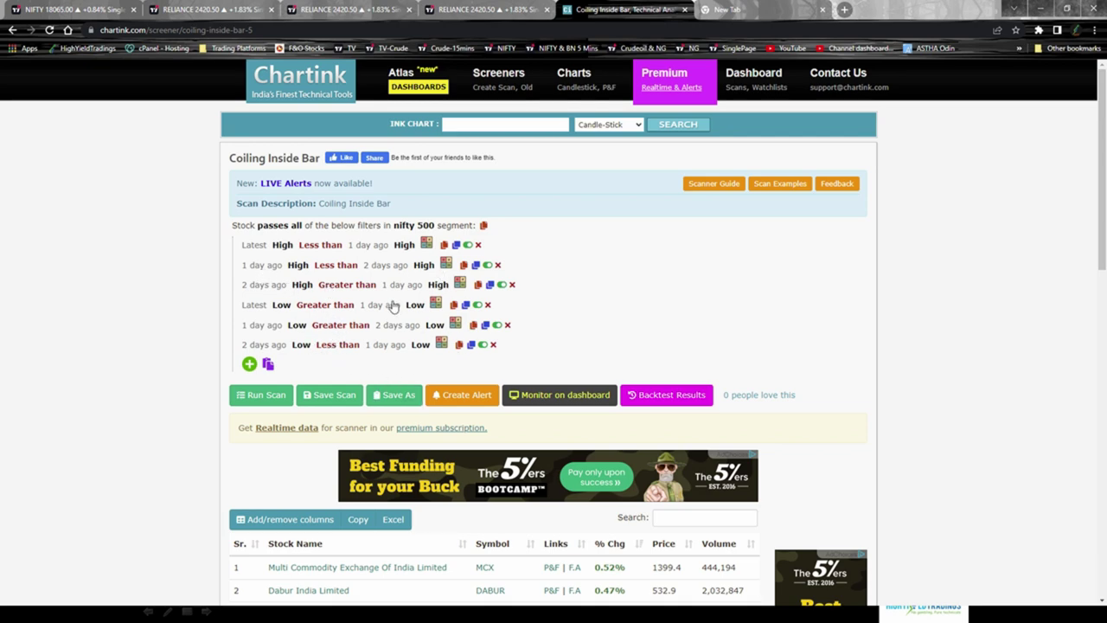
Change the scan segment from nifty 500 to cash, run the scan, and scroll to the results.
click(410, 226)
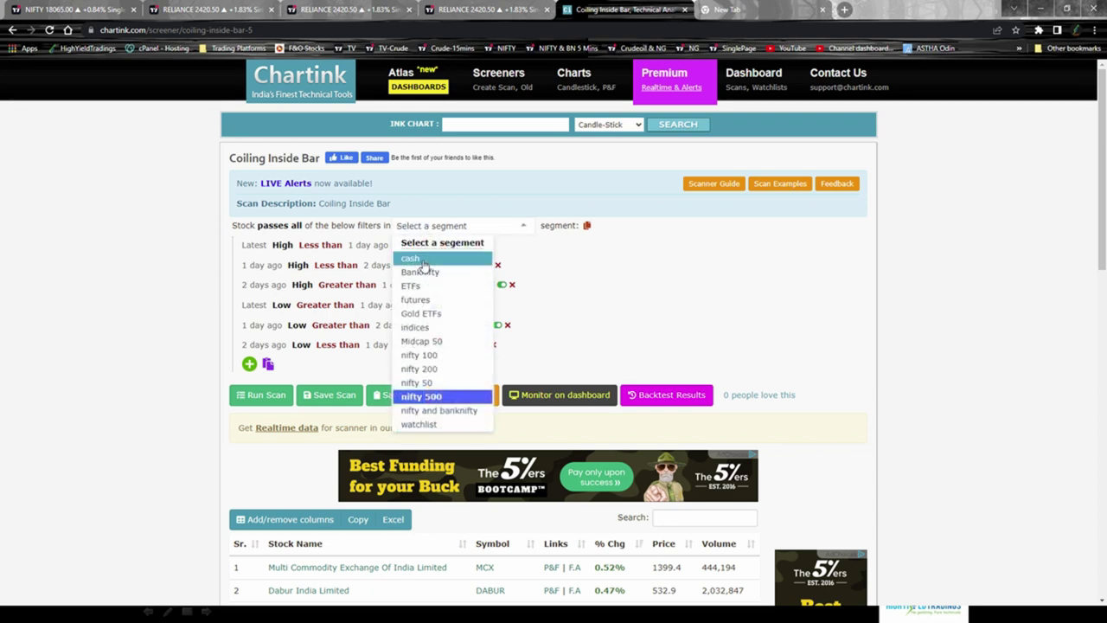
click(422, 260)
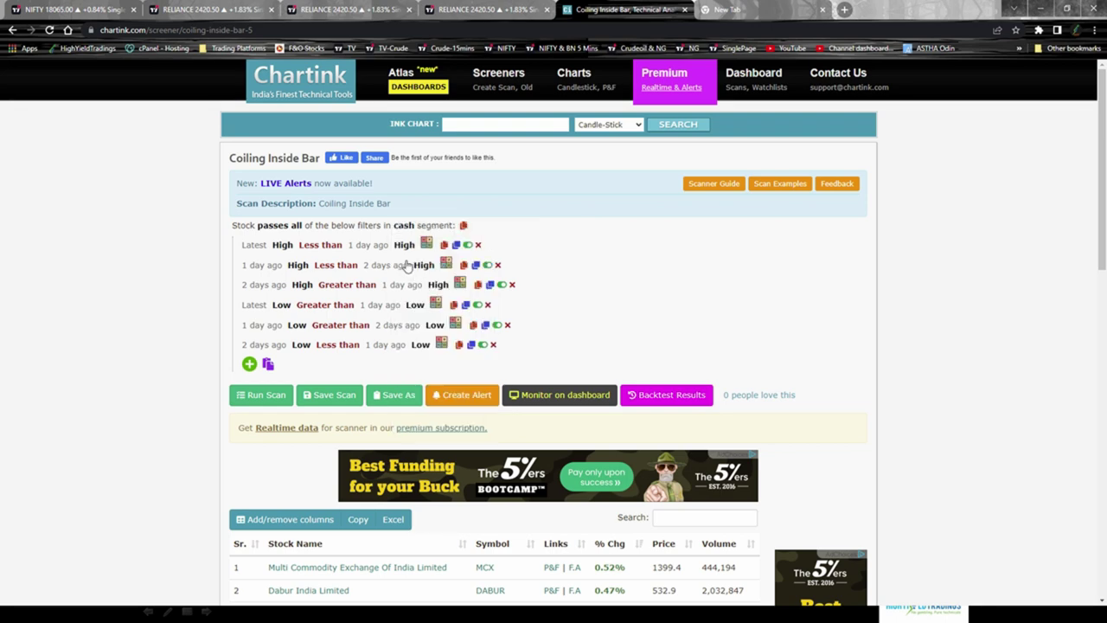
click(271, 396)
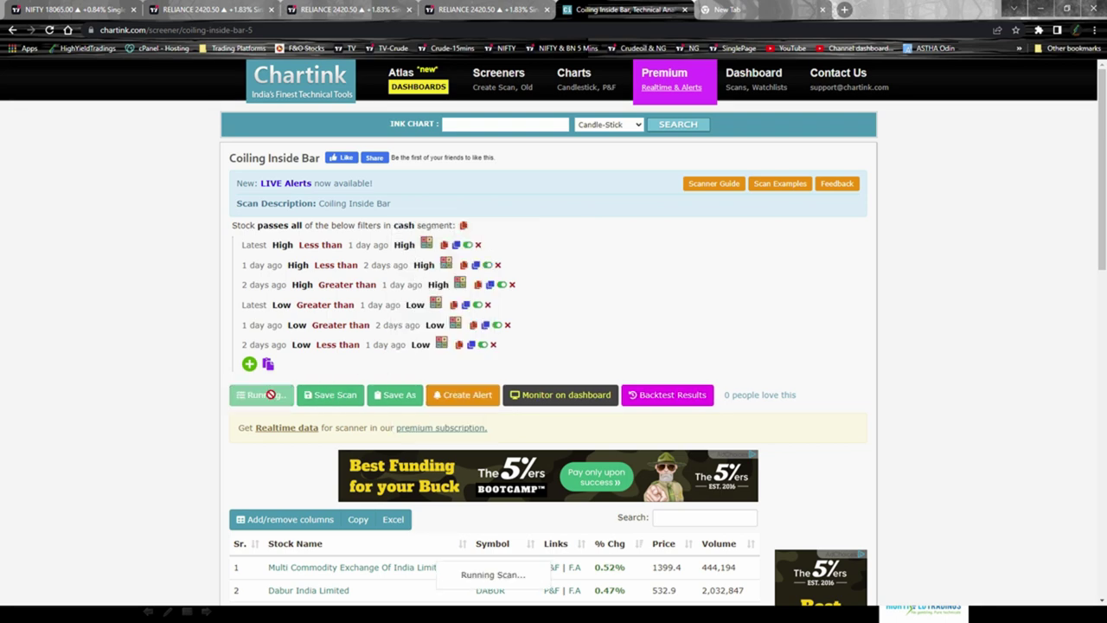
scroll(358, 567, down, 2)
scroll(361, 552, down, 1)
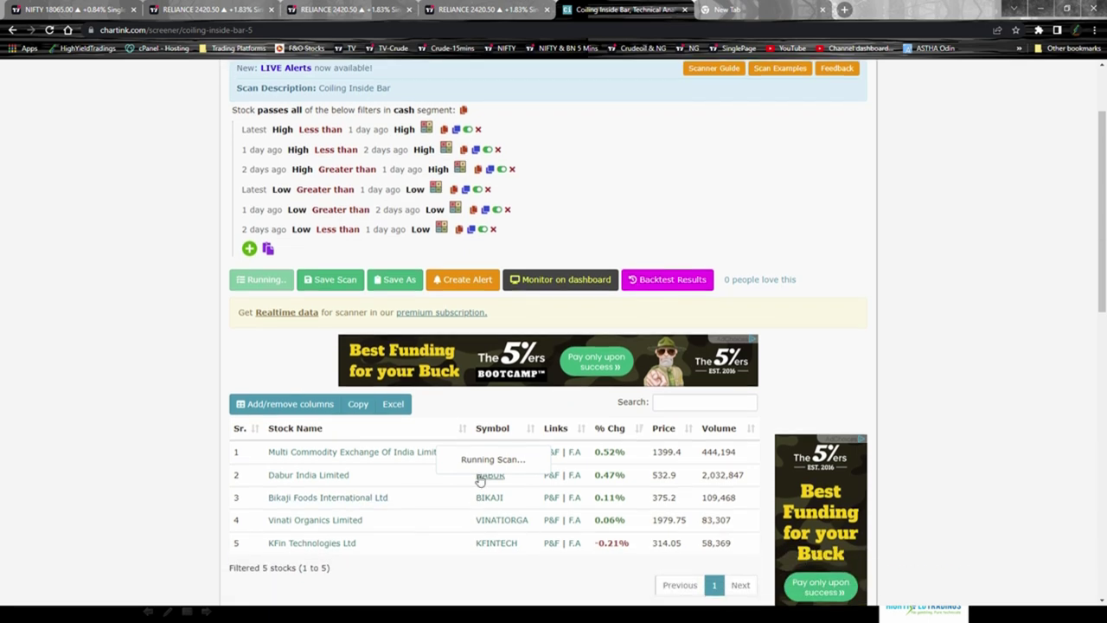